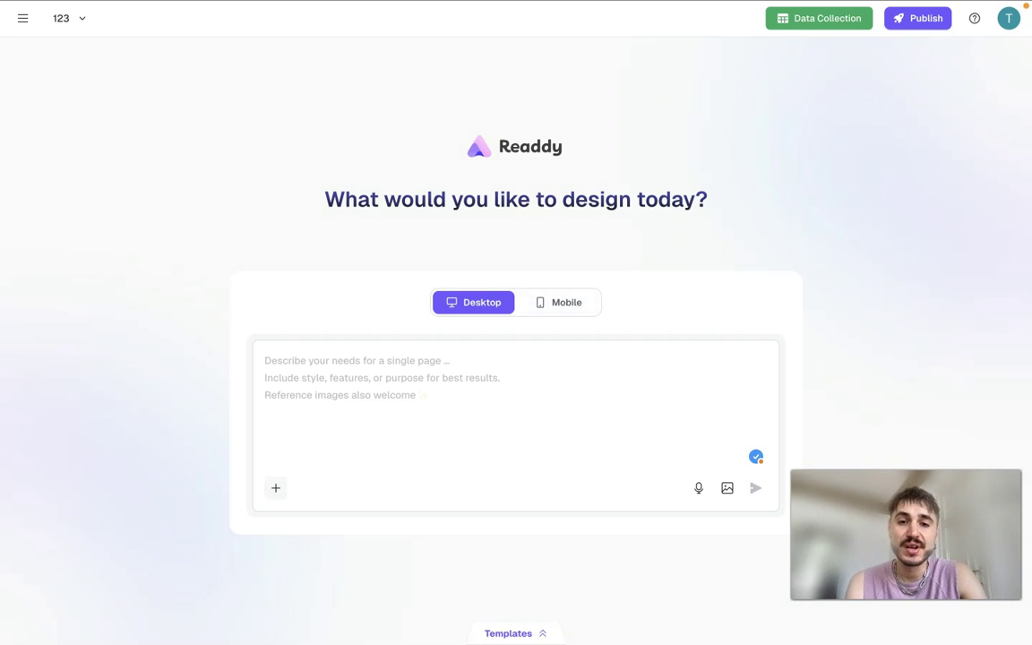
click(558, 302)
click(485, 307)
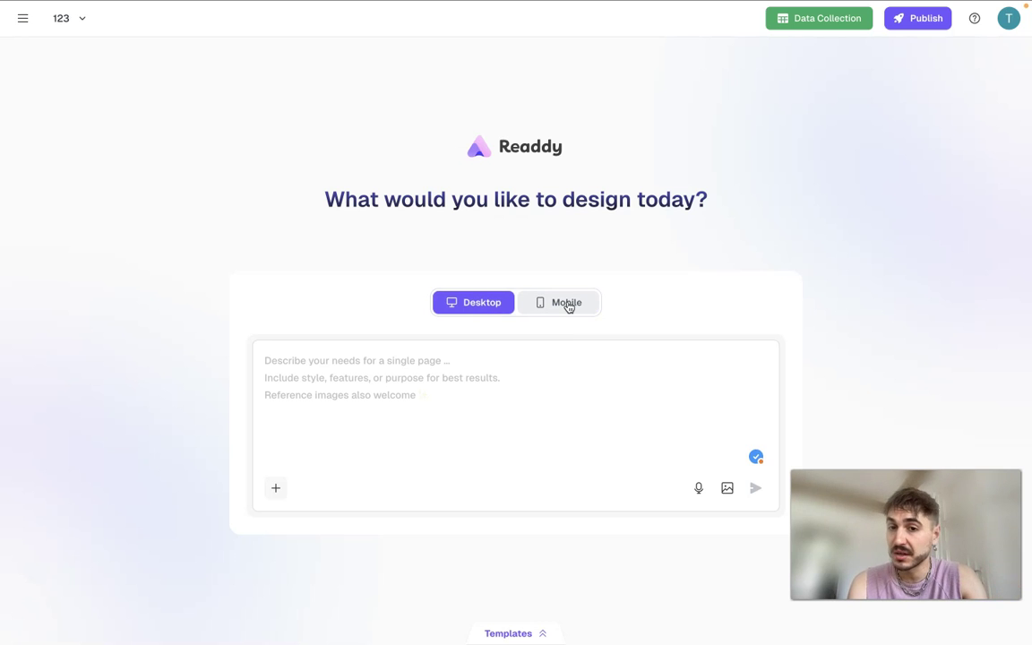
click(266, 360)
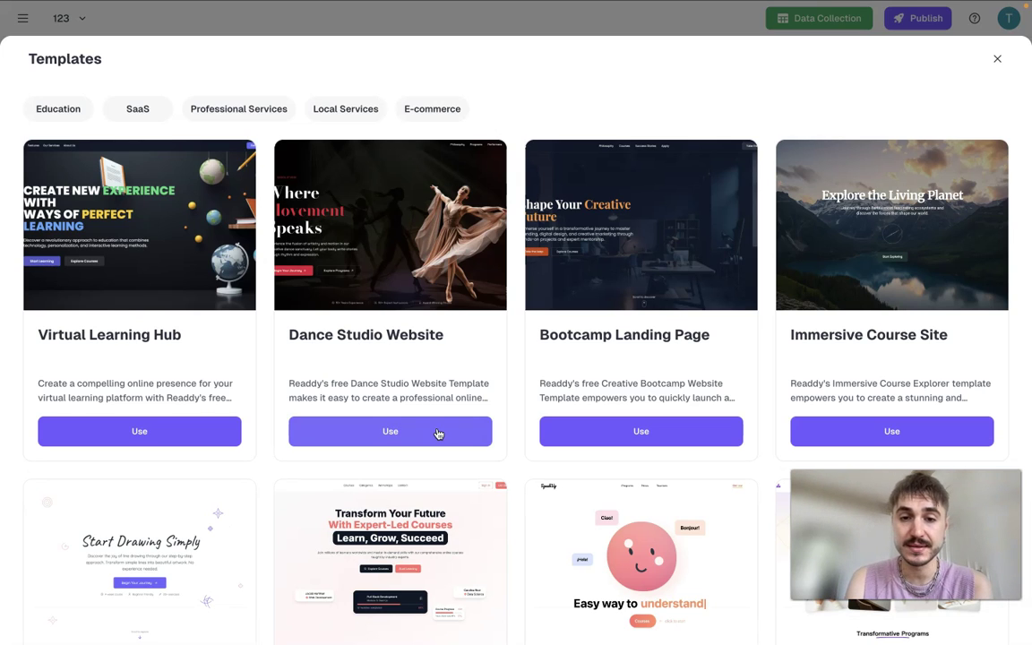
Browse the website template gallery from education and SaaS designs through local services to e-commerce stores, and close the gallery
scroll(438, 434, down, 3)
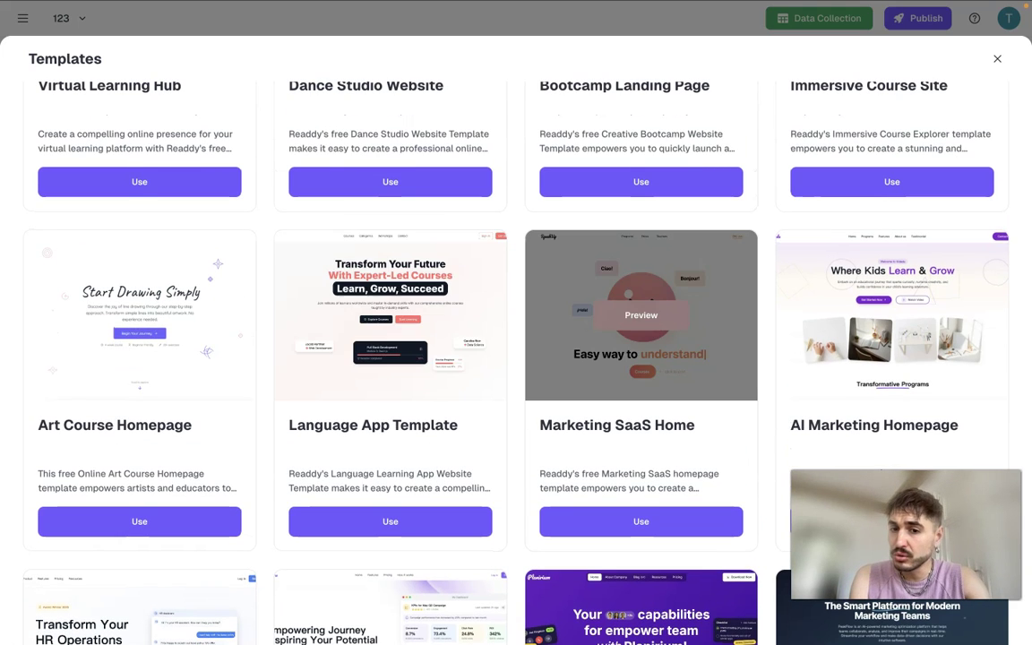
scroll(654, 387, down, 4)
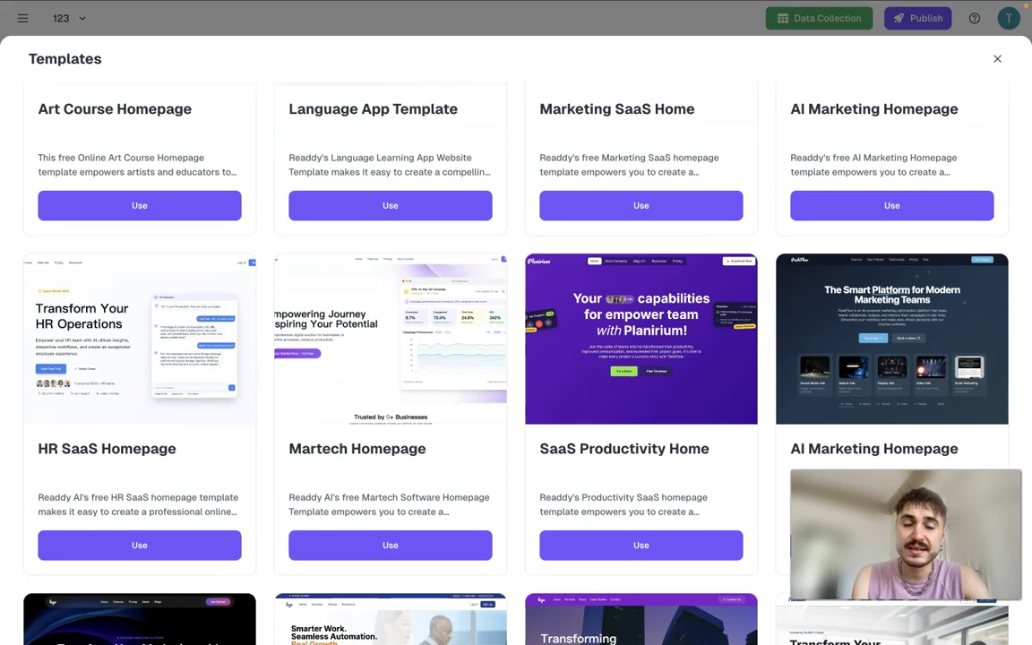
scroll(703, 481, down, 4)
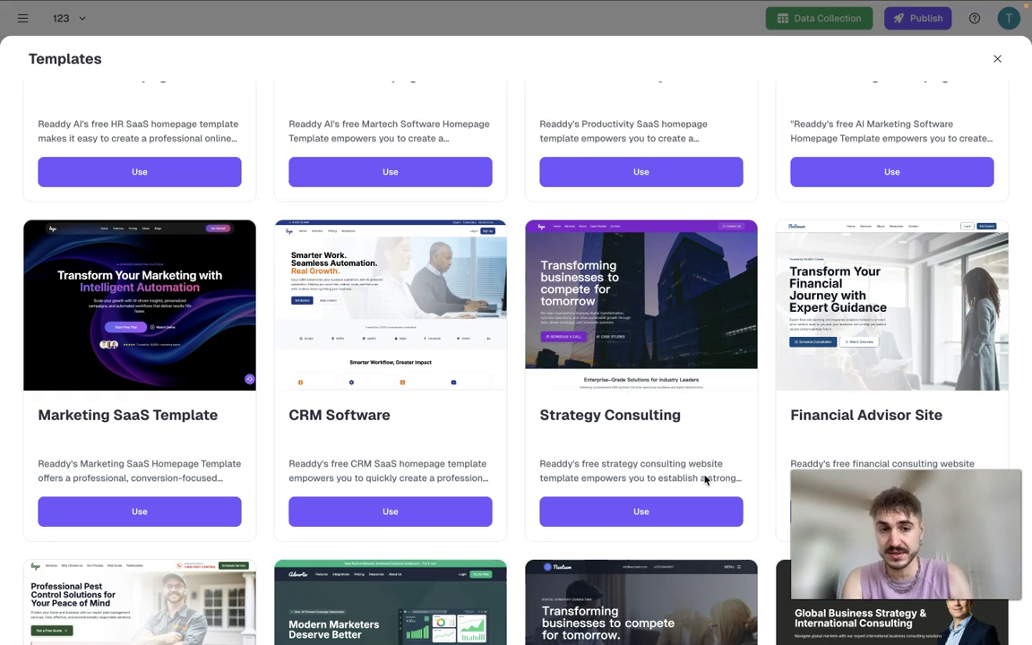
scroll(705, 481, down, 4)
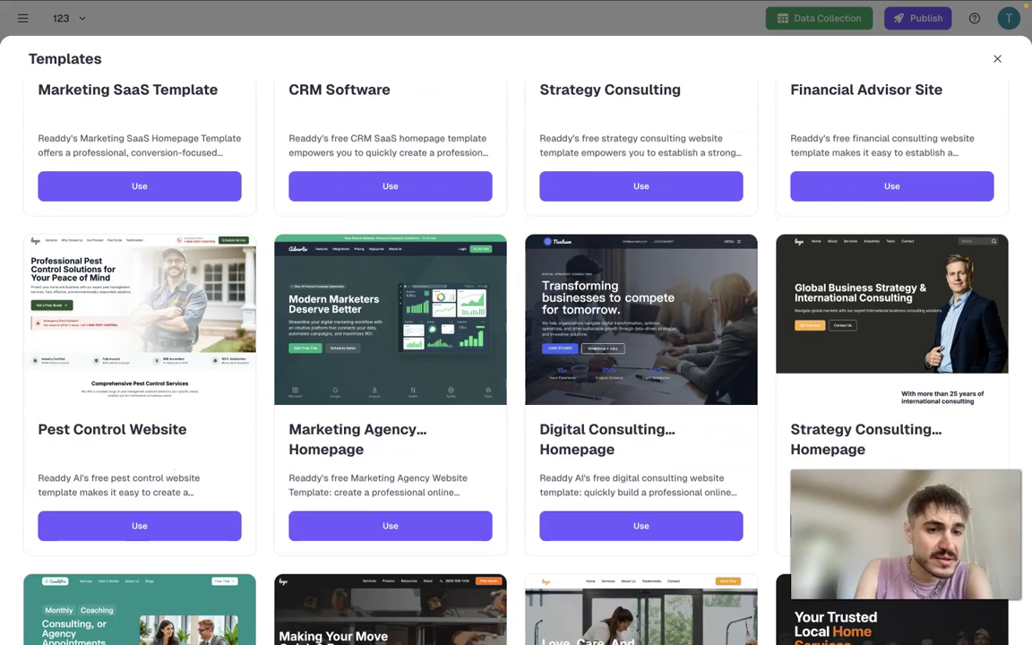
scroll(606, 457, down, 5)
scroll(627, 394, down, 5)
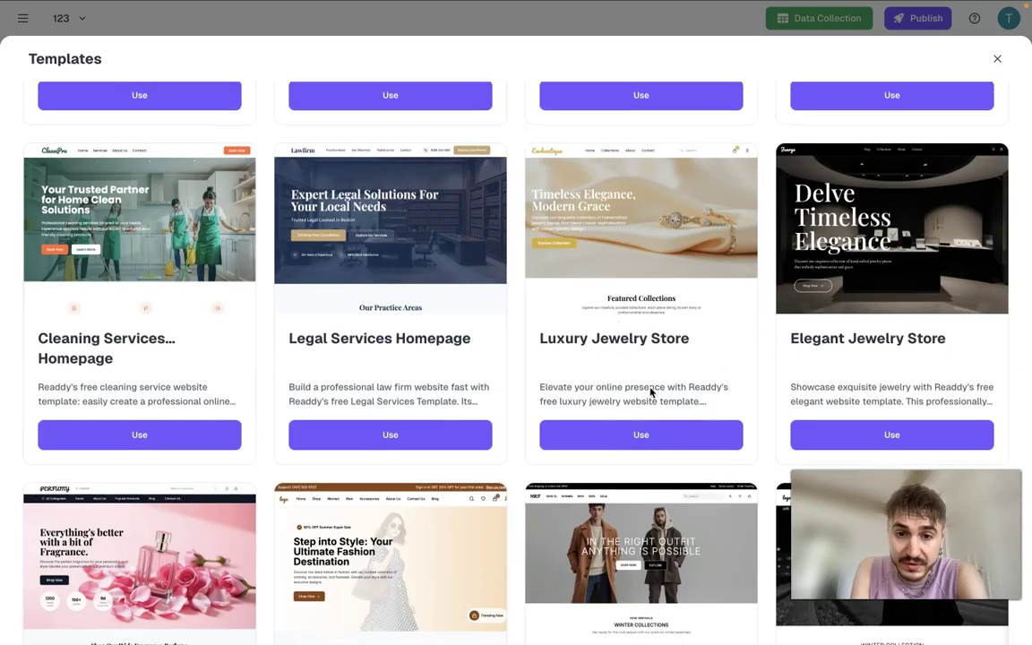
scroll(652, 393, down, 5)
scroll(651, 392, up, 20)
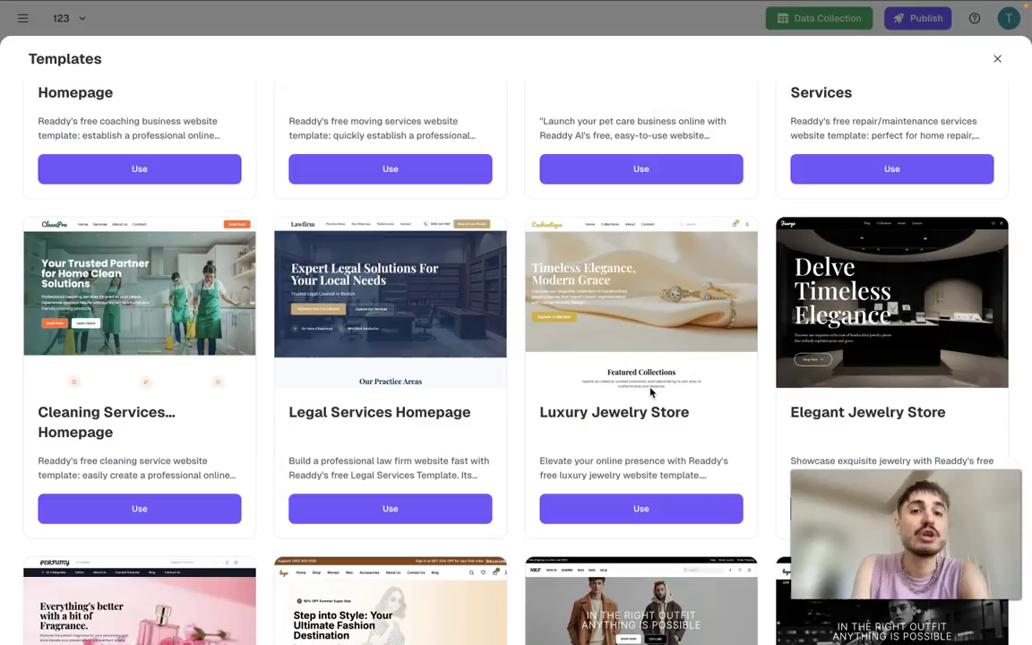
key(Escape)
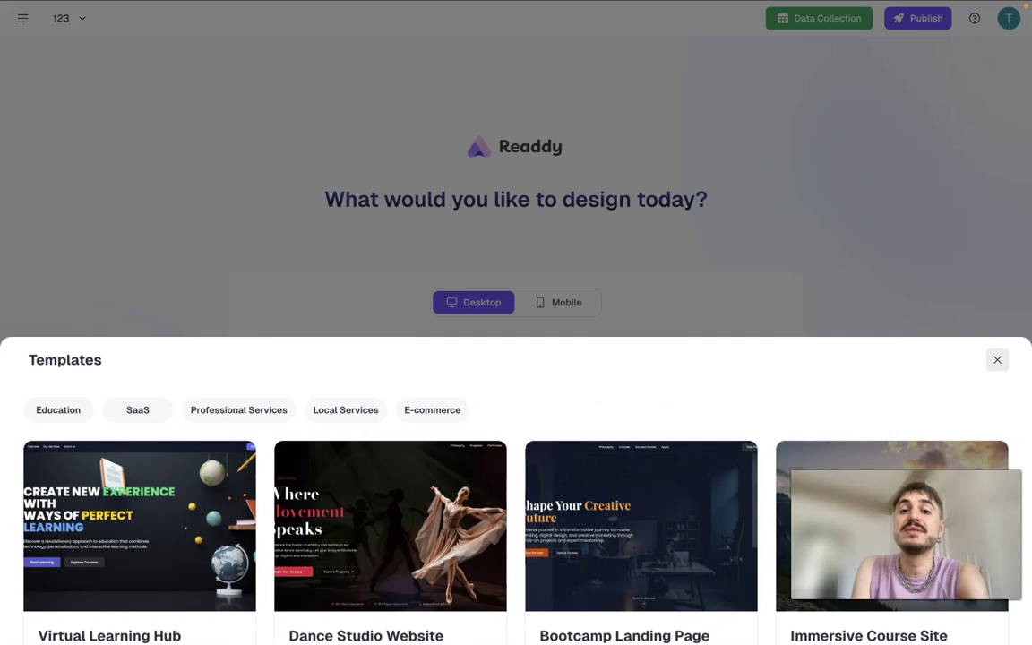
Submit the prompt "i want to create a website for my plumber services with the description of specific services I have. Clear and consice"
click(419, 383)
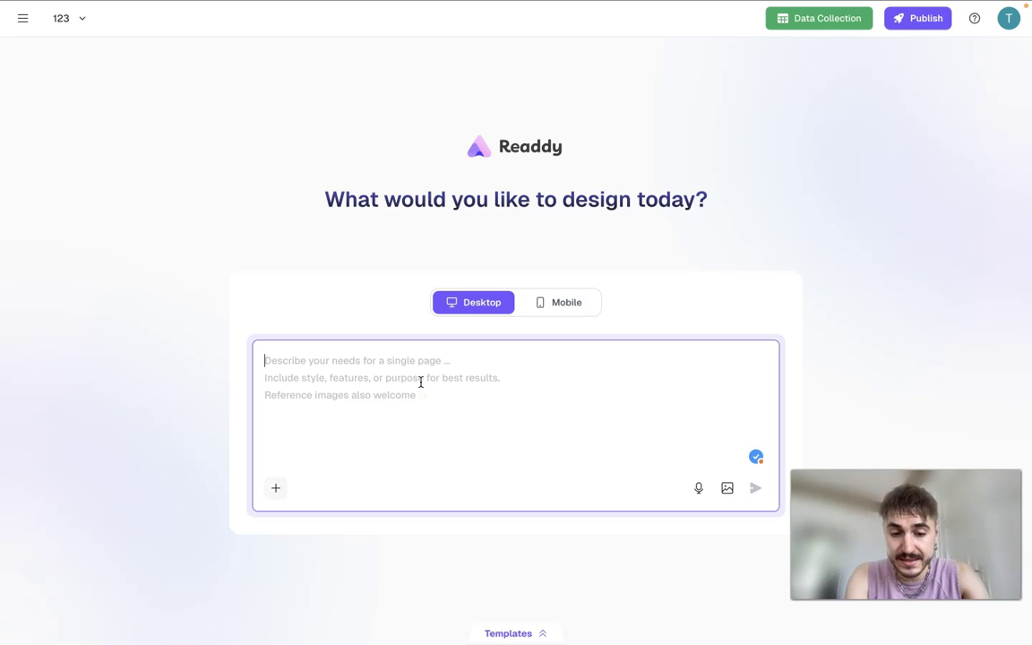
text(i want to create a website for my plumber services with the description of specific services I have)
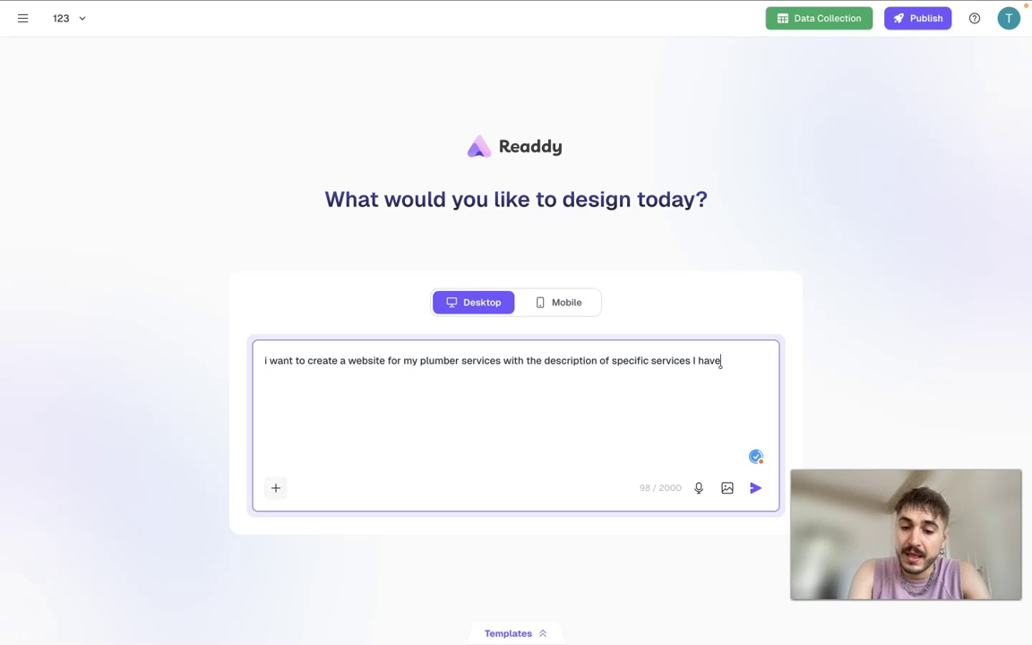
text(. Clear and consiv)
key(BackSpace)
text(ce)
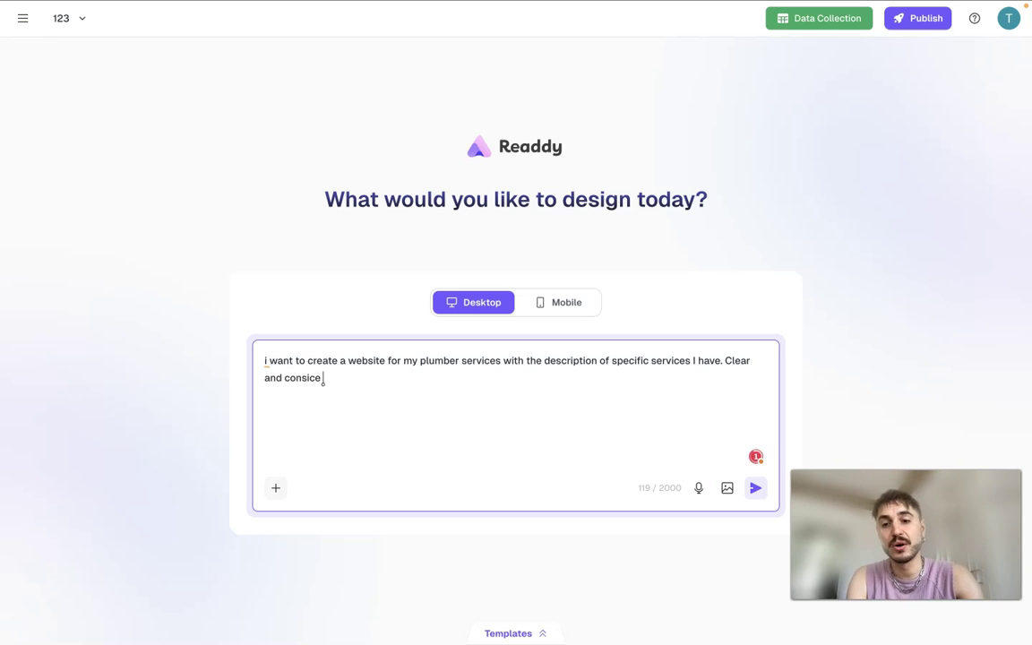
key(Return)
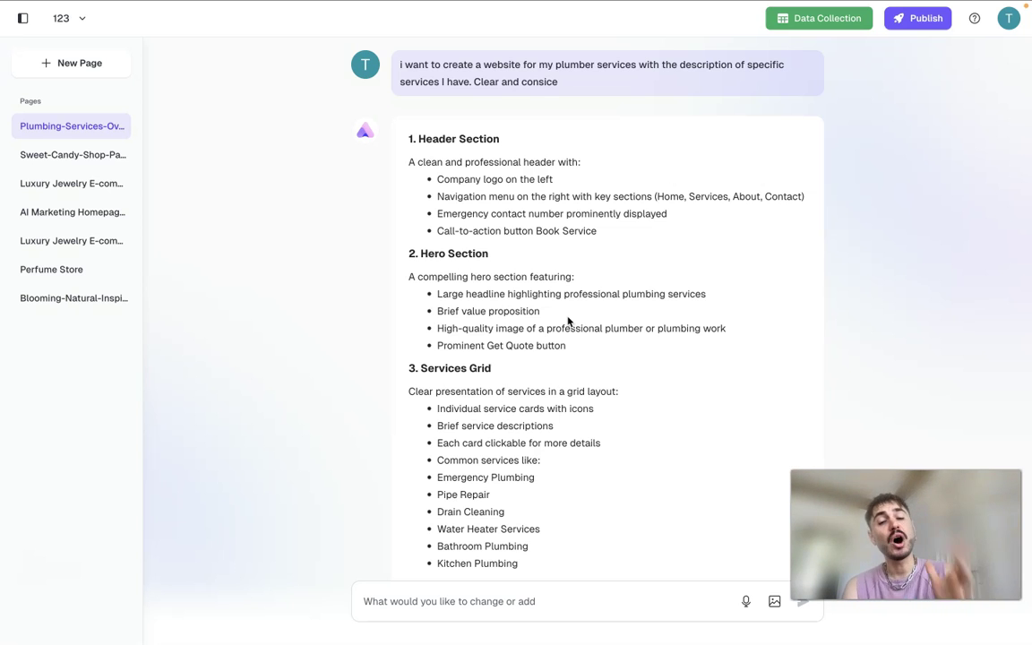
Review the proposed page outline from the header section to the footer and generate the plumbing website from it
scroll(567, 322, down, 1)
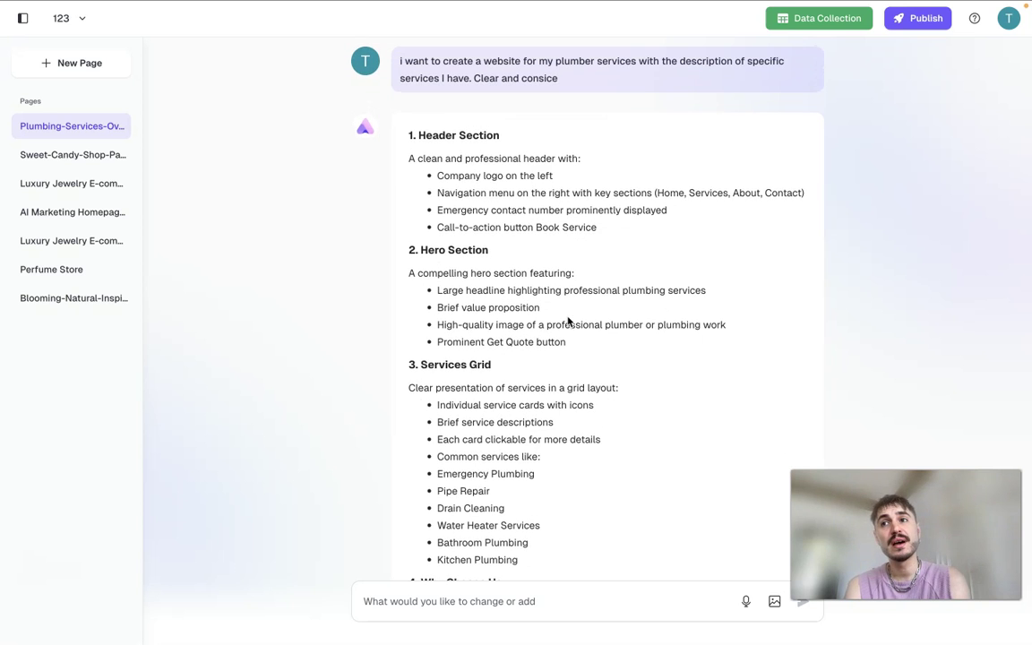
scroll(567, 322, down, 1)
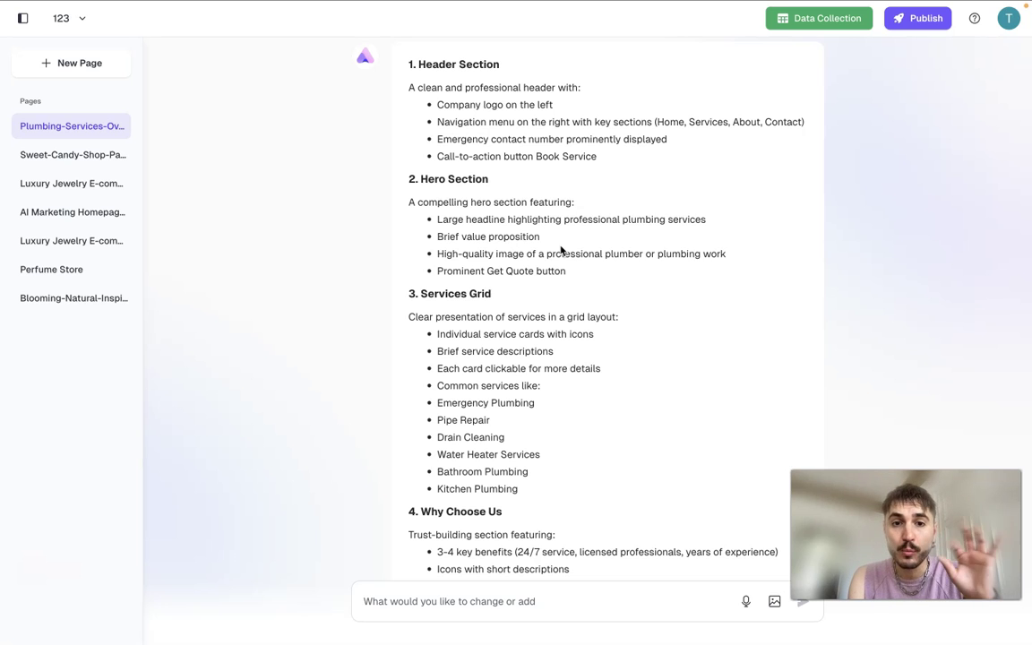
scroll(504, 309, down, 4)
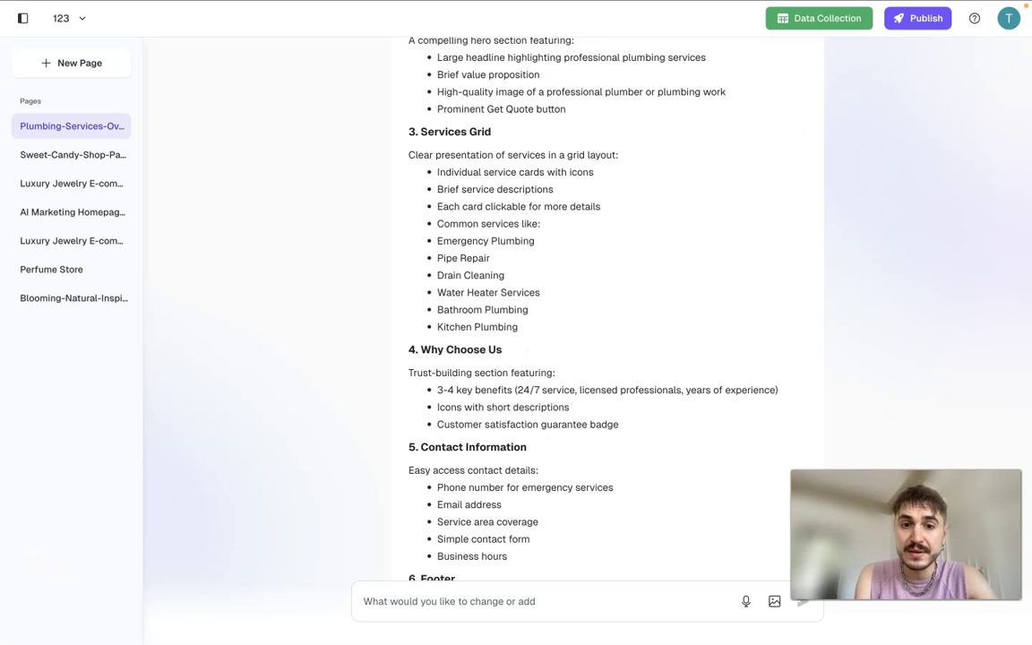
scroll(458, 363, down, 5)
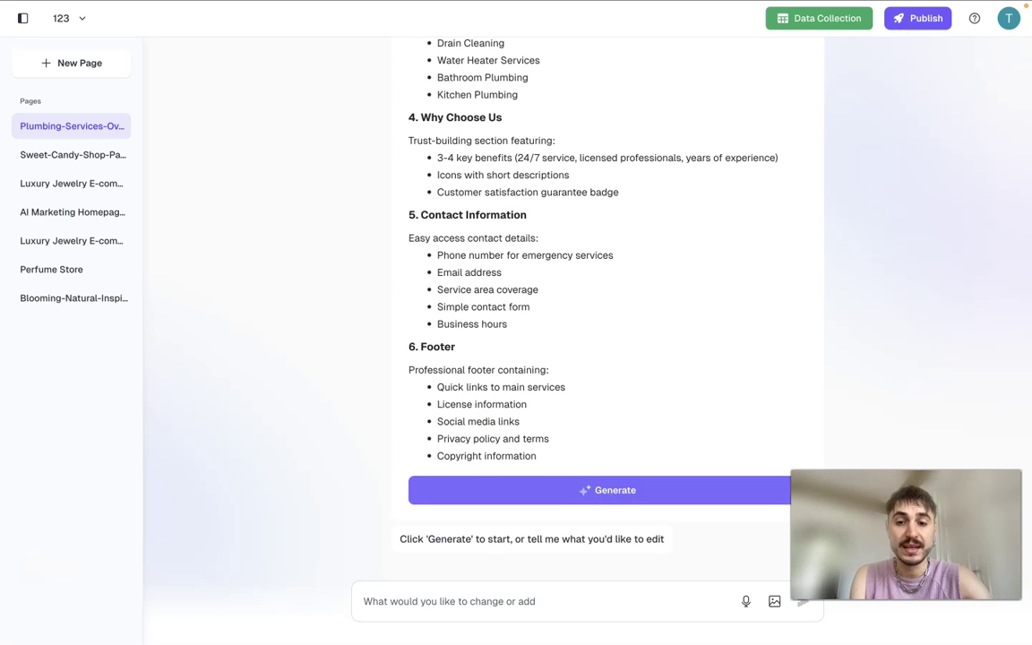
click(633, 492)
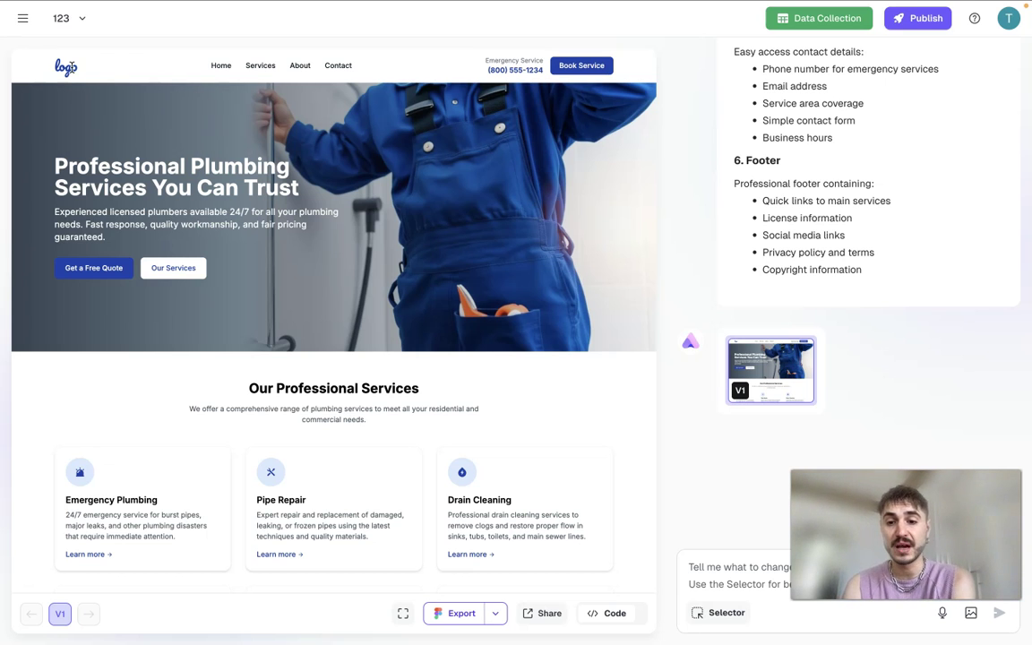
click(719, 612)
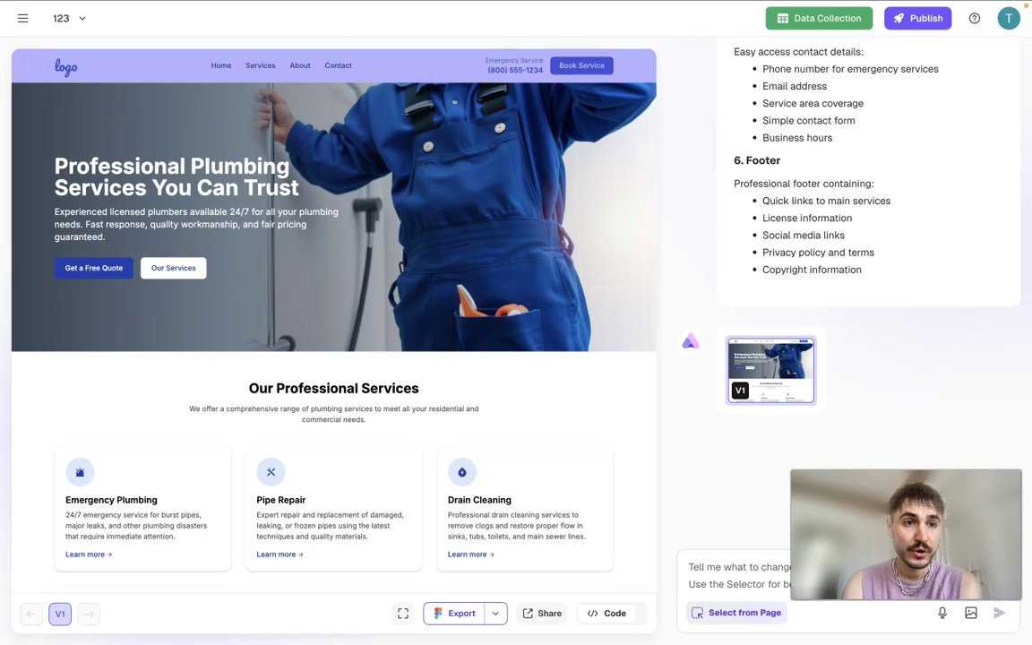
click(64, 70)
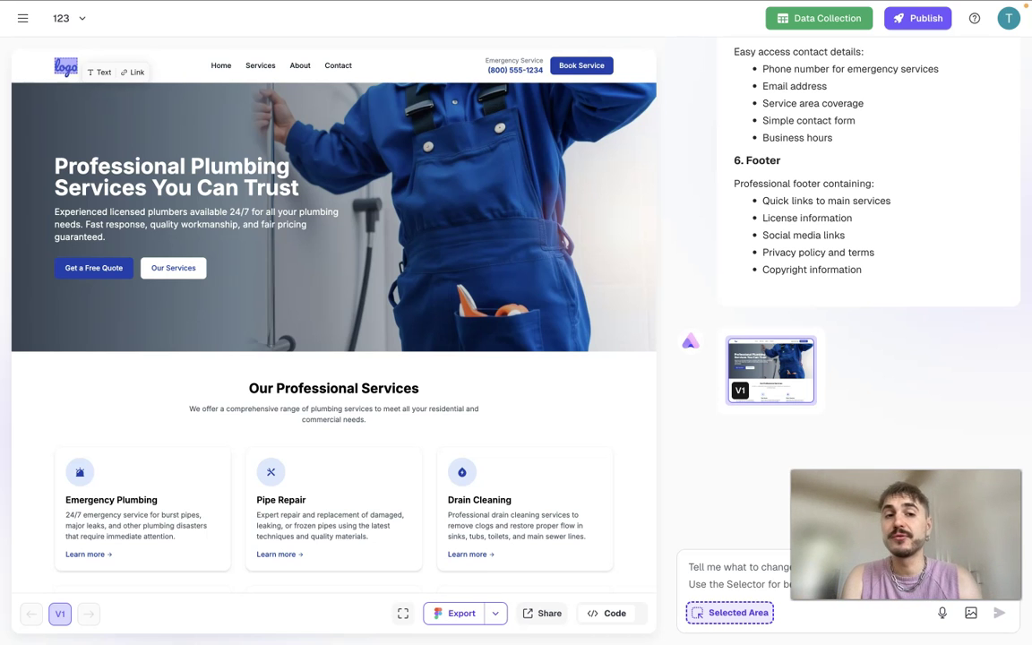
drag(212, 65, 352, 65)
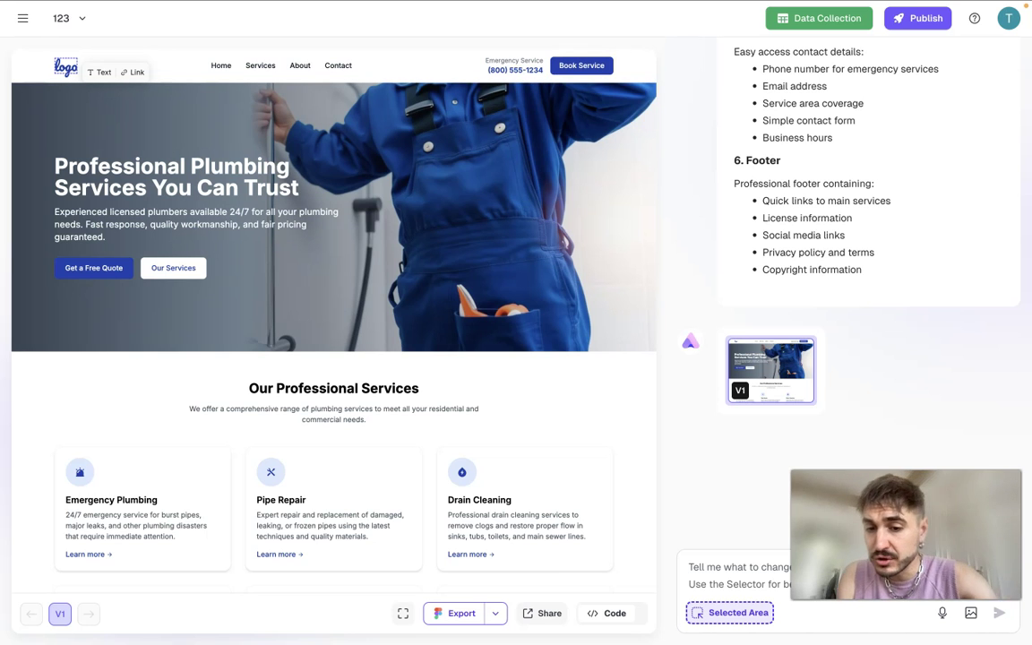
key(Escape)
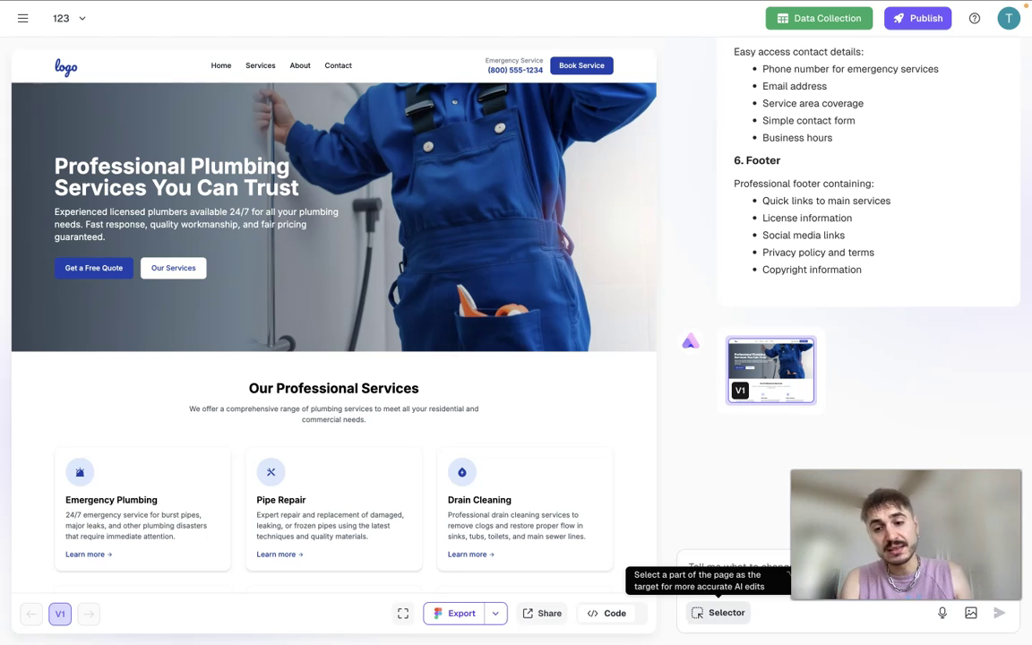
Target the Drain Cleaning service card with the Selector and submit the AI edit request "Pipe restoratio"
click(720, 618)
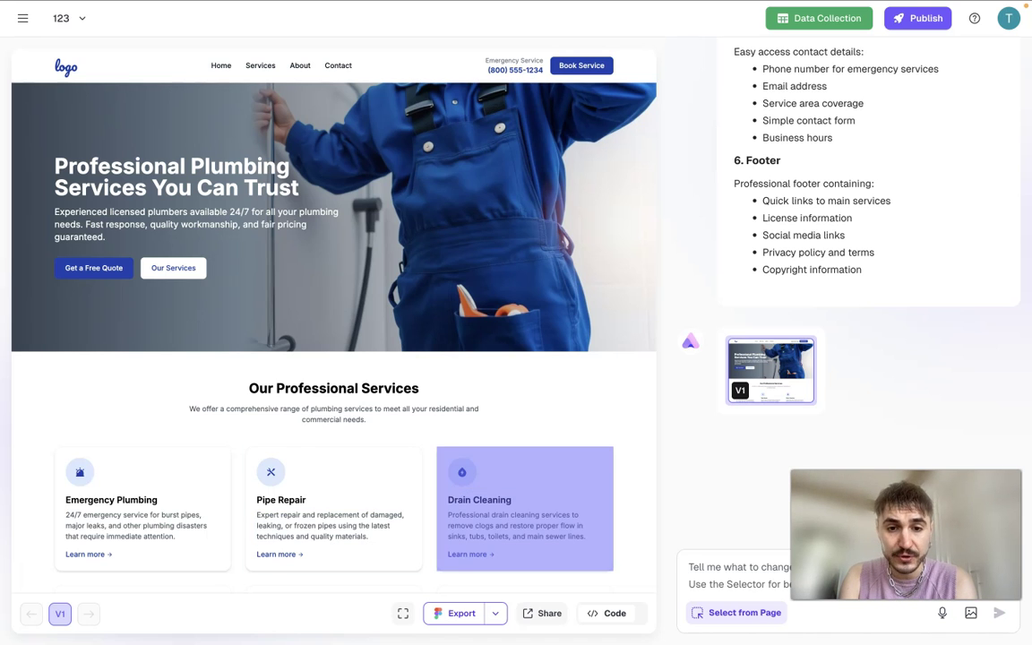
click(513, 476)
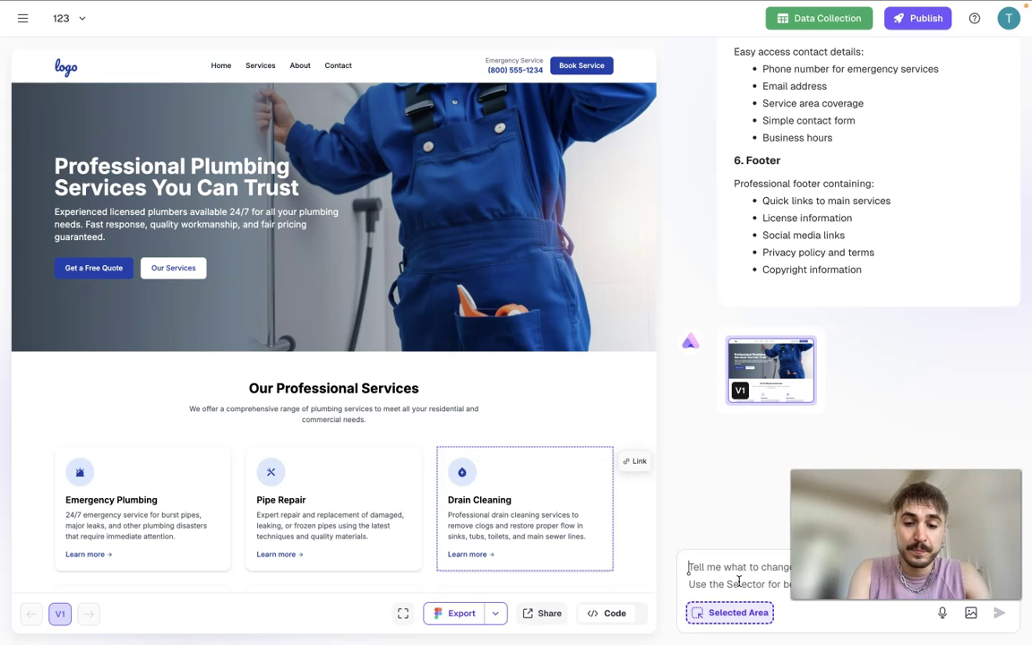
text(Pipe r)
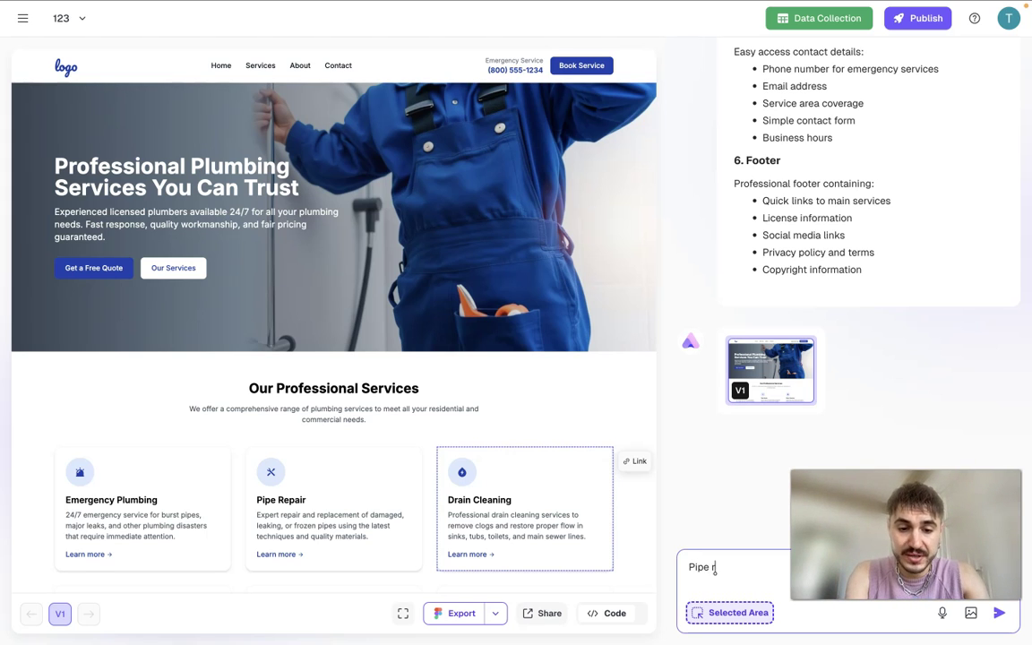
text(estoratio)
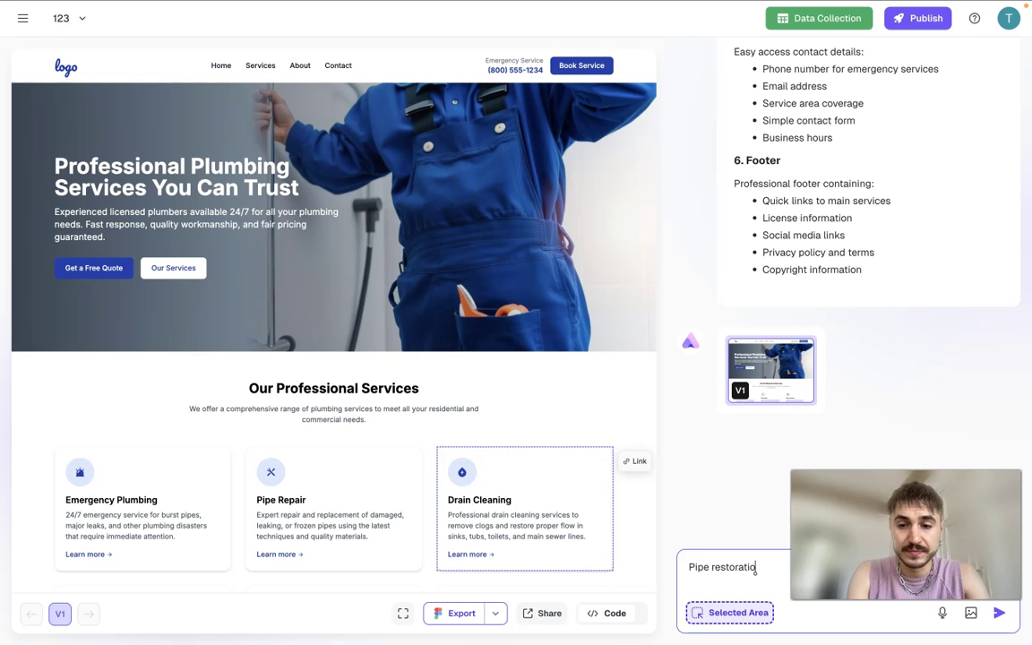
key(Return)
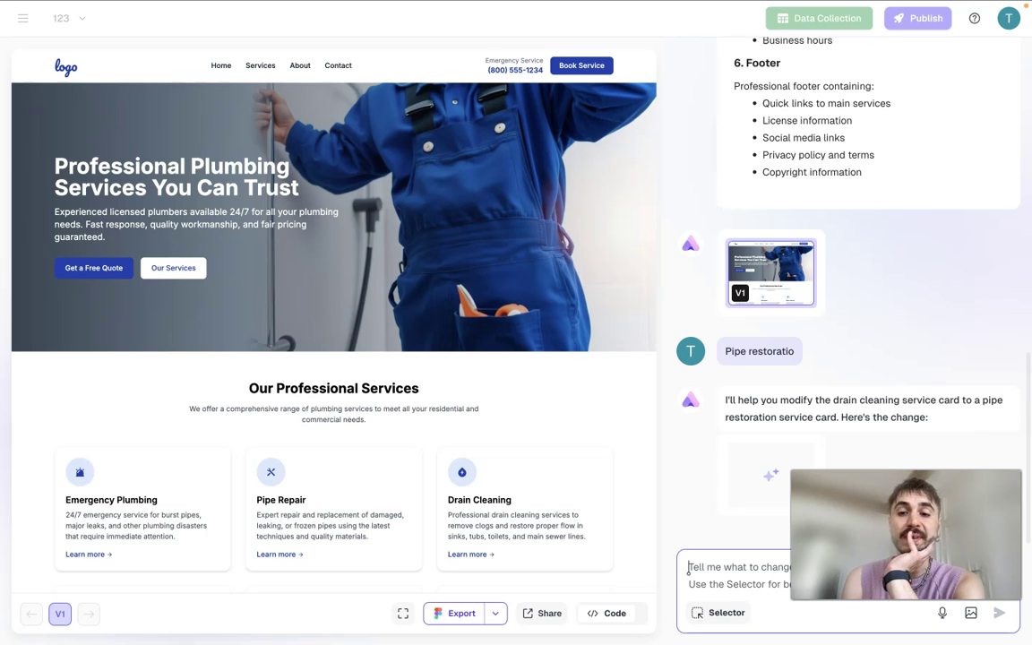
Examine the page's service cards, including the replaced third card, and the Why Choose Us and satisfaction guarantee sections
scroll(522, 481, down, 3)
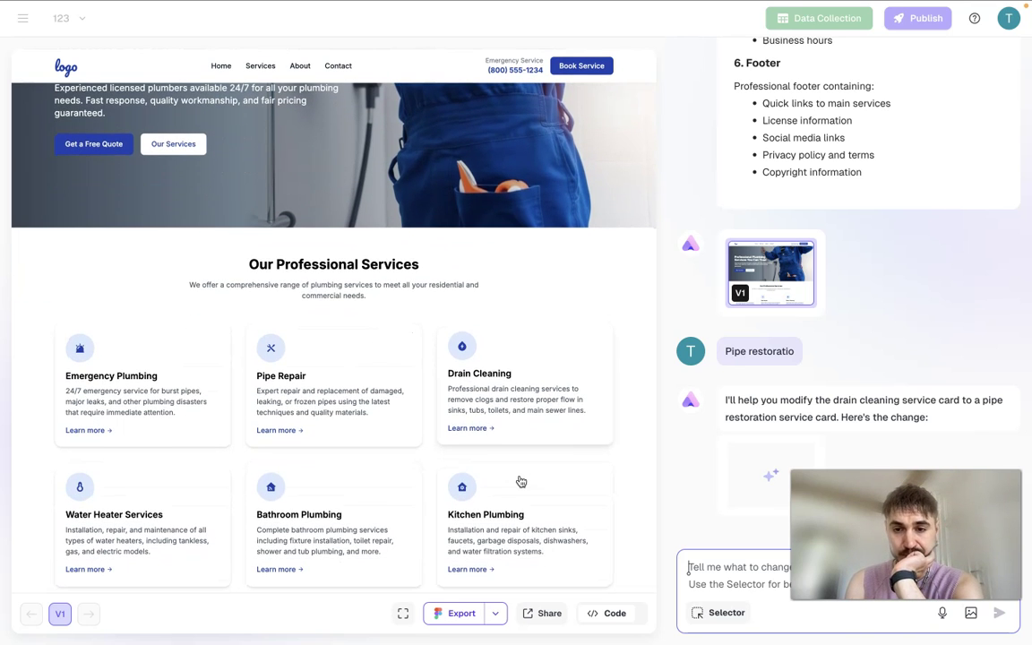
scroll(89, 463, up, 3)
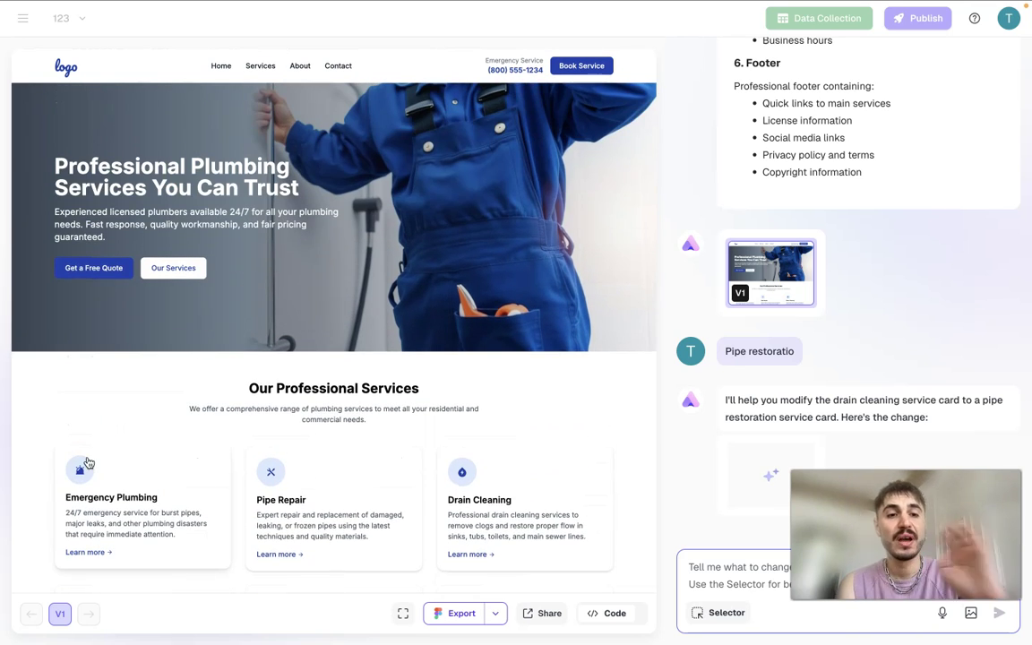
scroll(88, 463, down, 4)
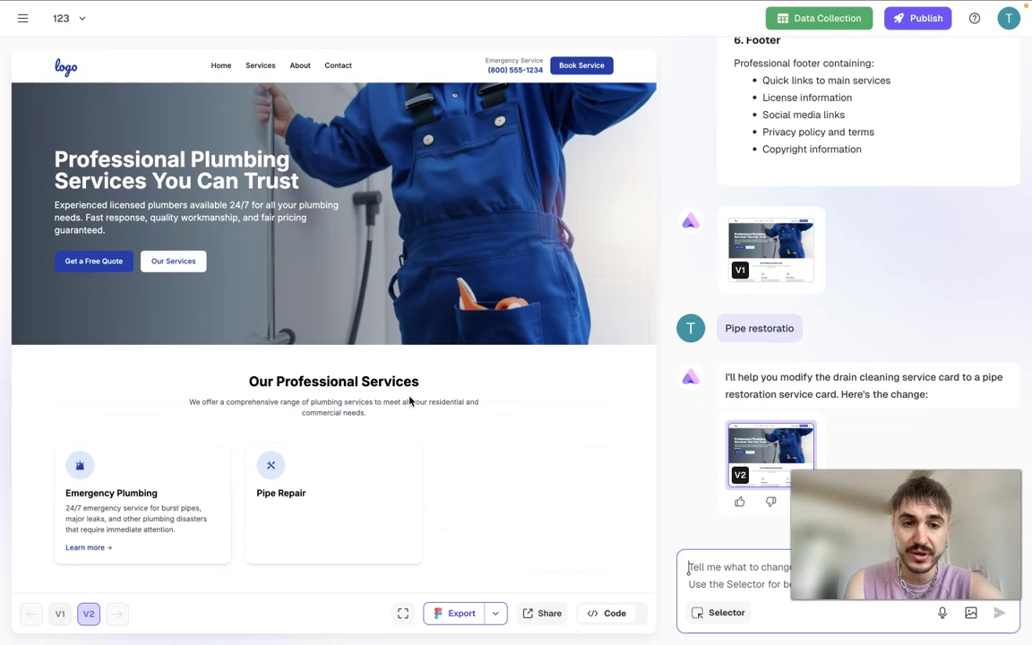
scroll(456, 491, down, 4)
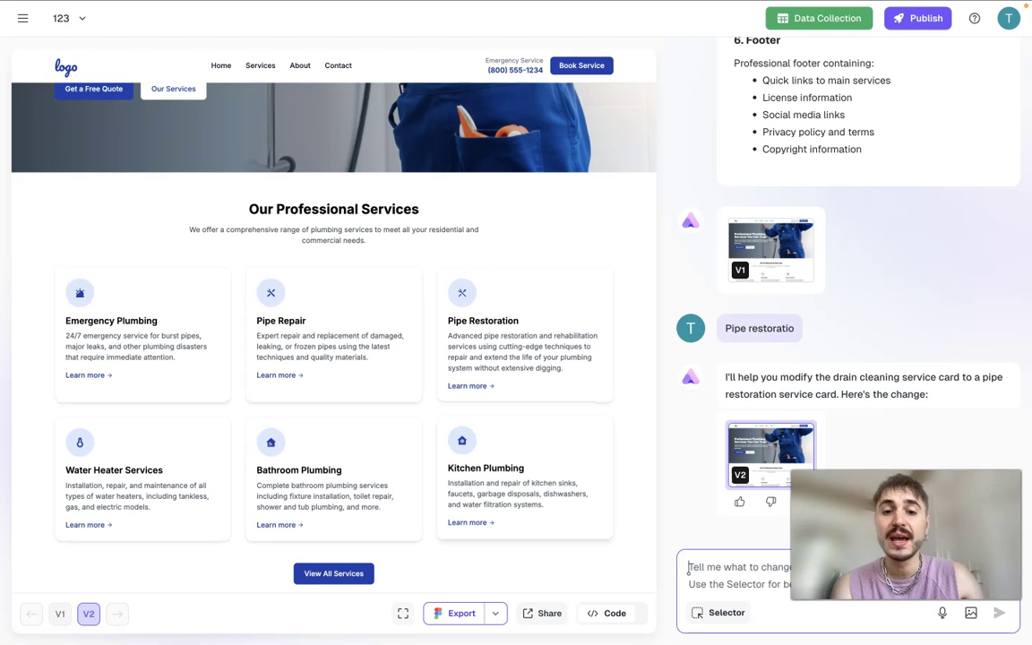
scroll(530, 503, down, 3)
scroll(530, 503, up, 2)
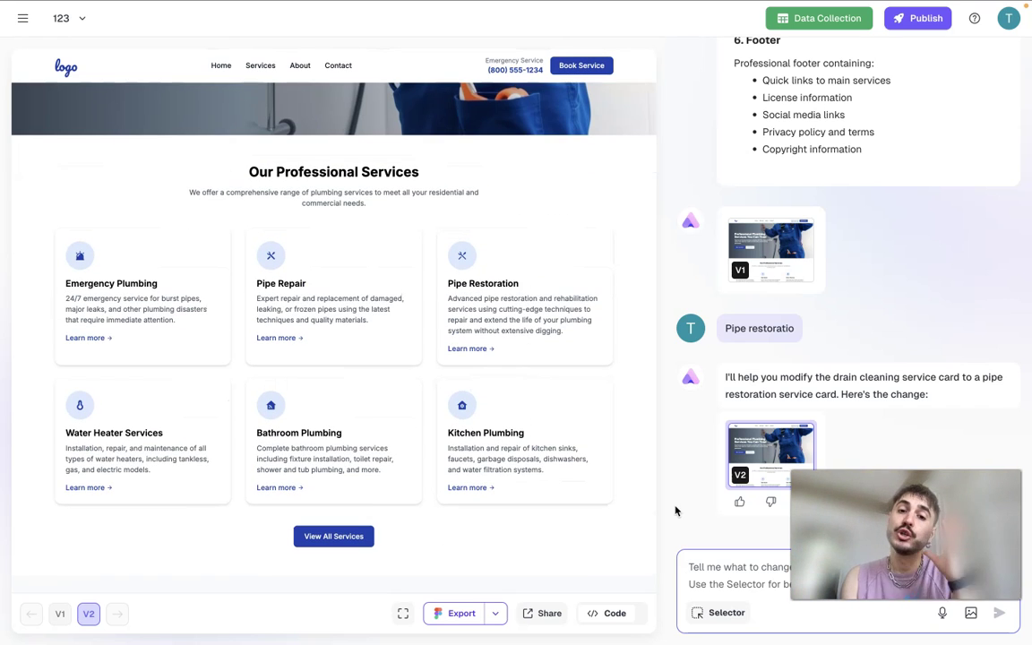
scroll(415, 432, up, 3)
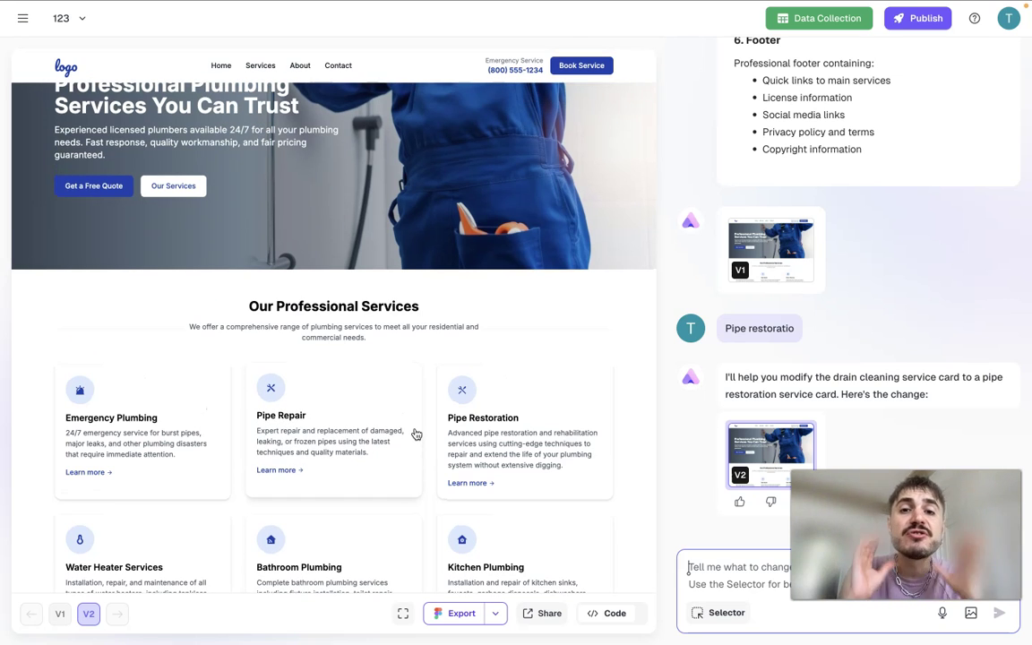
scroll(415, 432, down, 5)
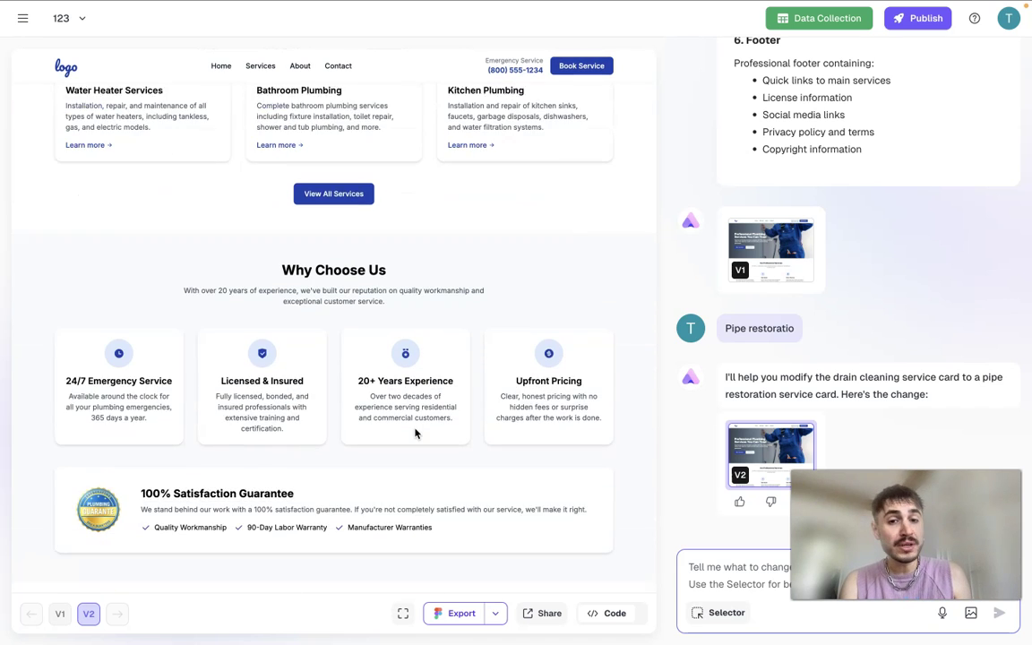
scroll(414, 432, down, 2)
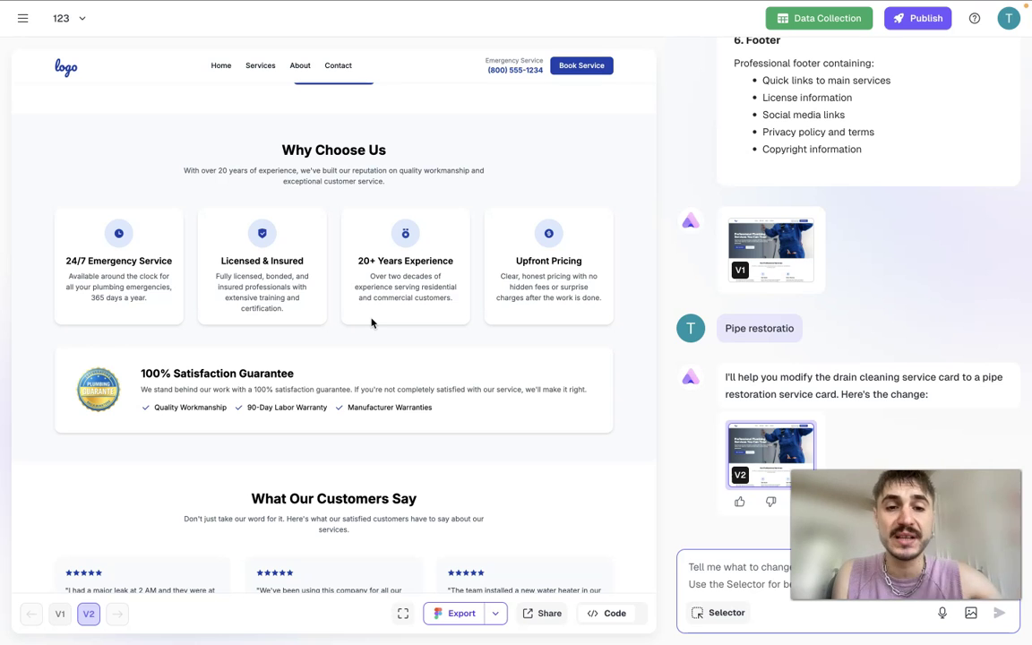
Examine the customer testimonials, Contact Us form, service areas, call-to-action banner and footer of the generated page
scroll(372, 322, down, 3)
scroll(373, 323, down, 8)
scroll(371, 318, up, 3)
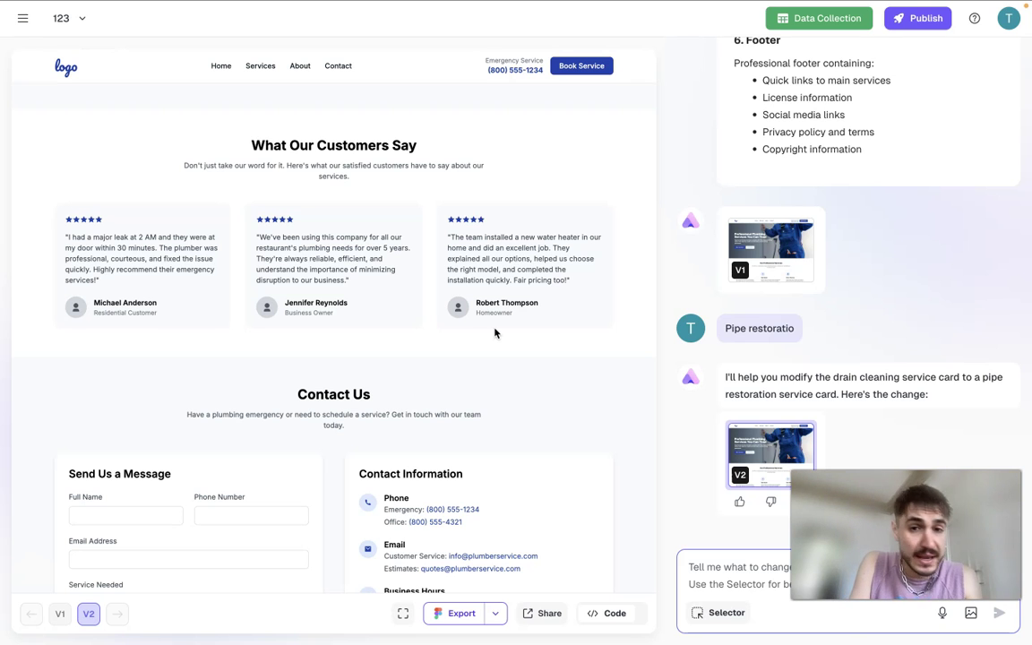
scroll(494, 333, down, 3)
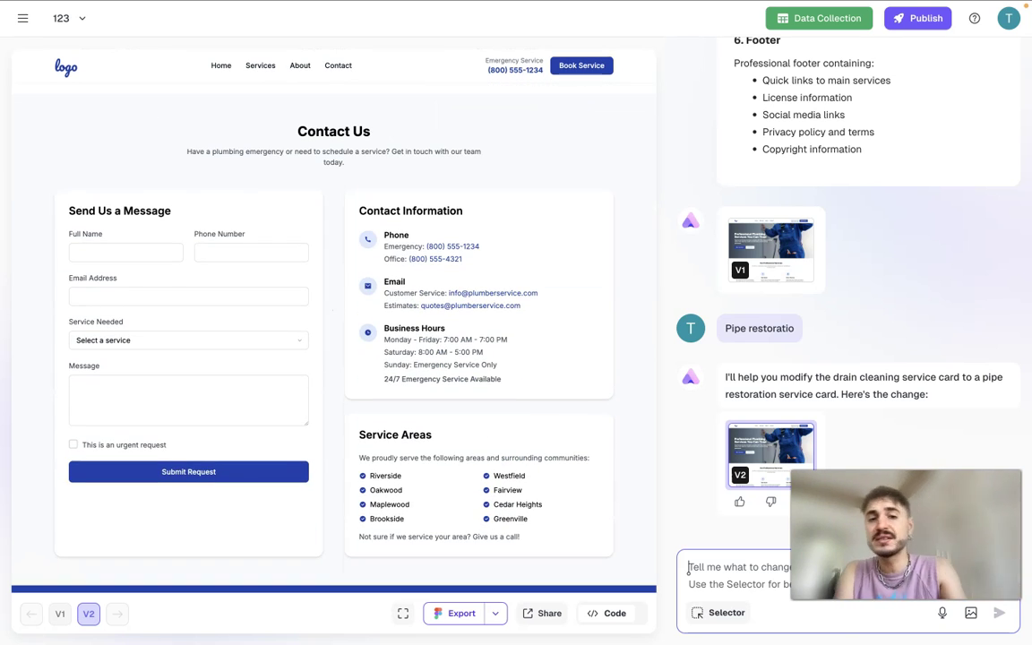
scroll(545, 445, down, 4)
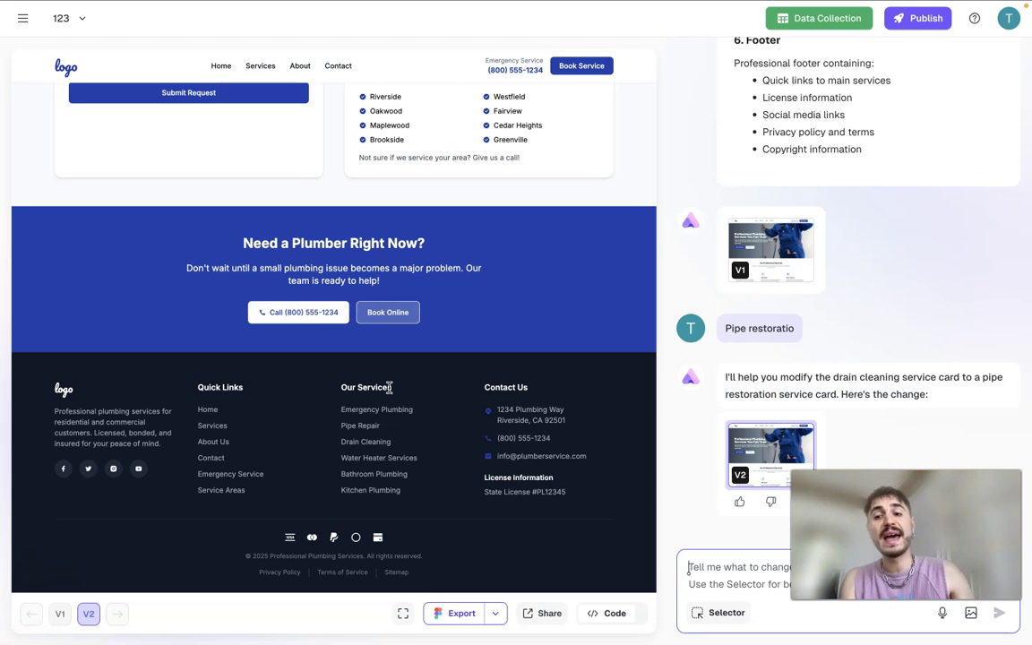
scroll(389, 387, up, 15)
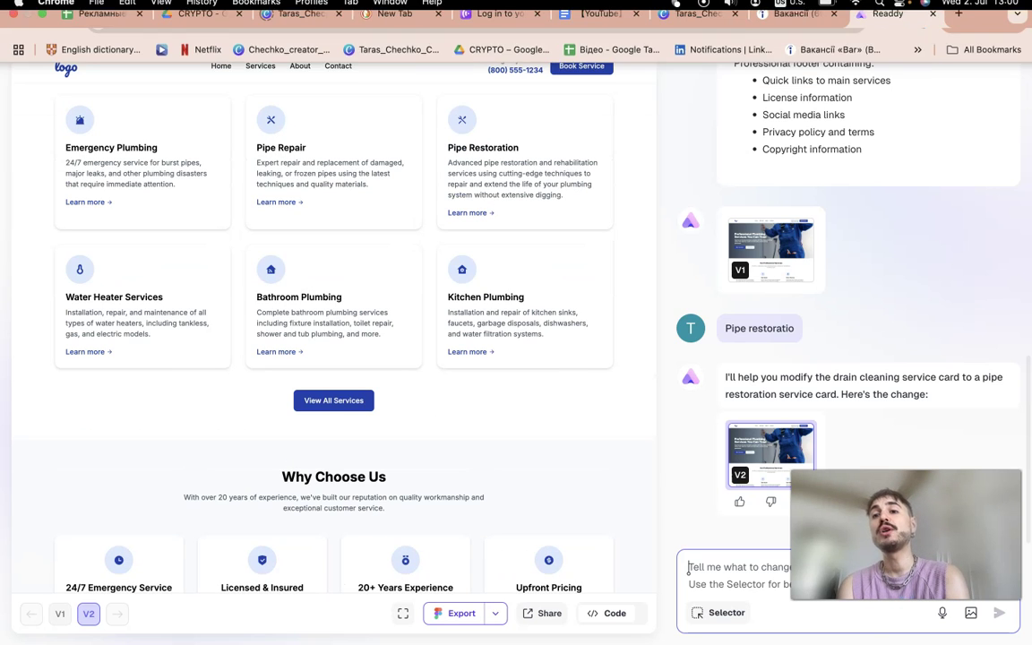
Try to publish the plumbing website, dismiss the plan upgrade offer and return to the page's hero section
click(928, 18)
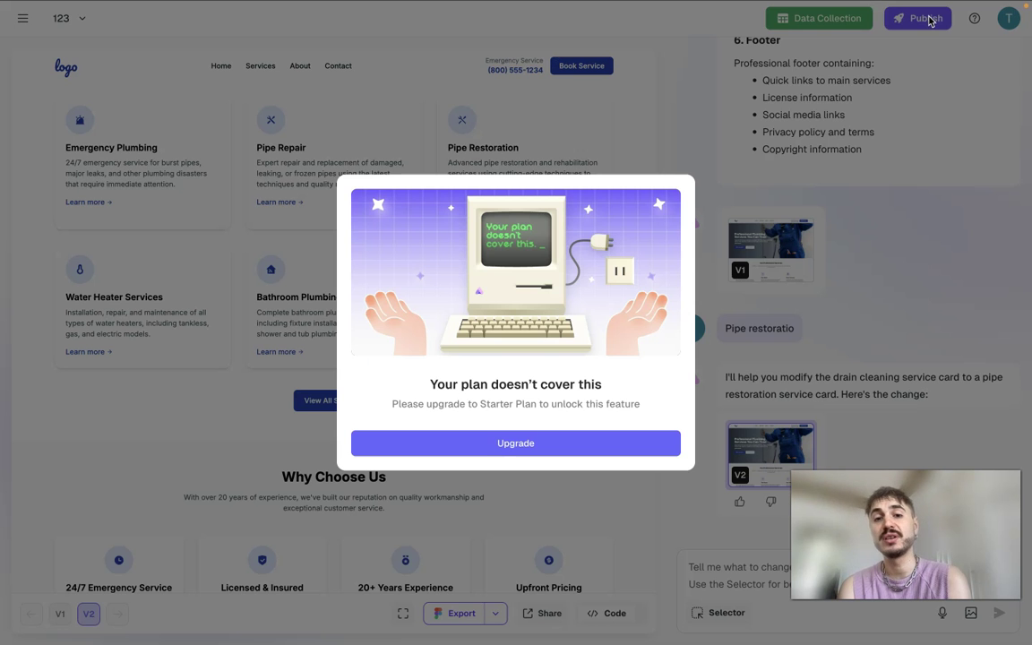
click(928, 19)
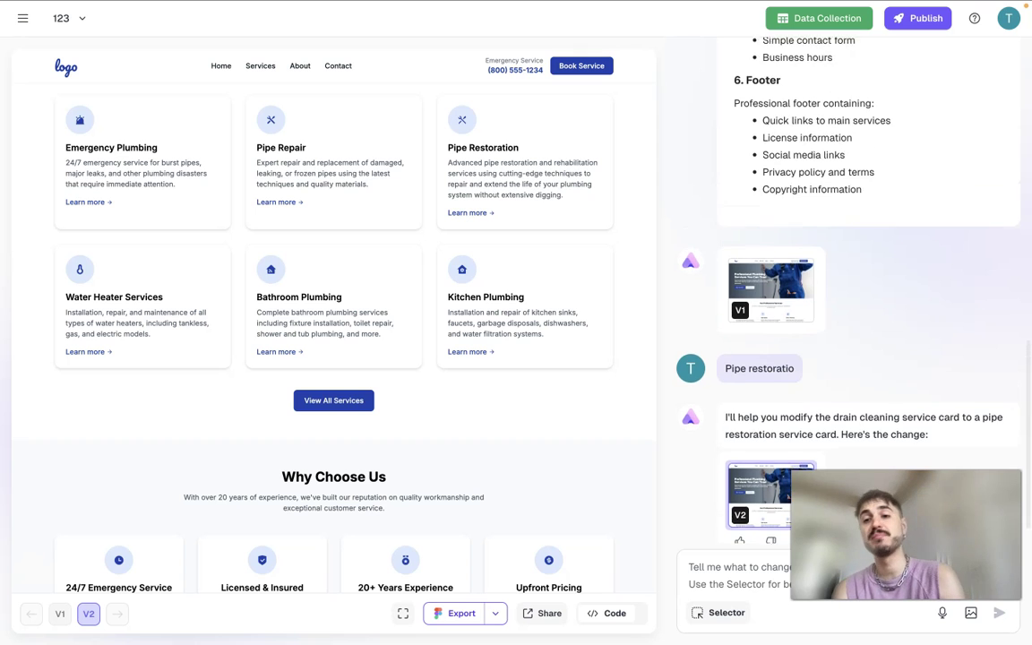
scroll(497, 484, down, 5)
scroll(497, 484, up, 10)
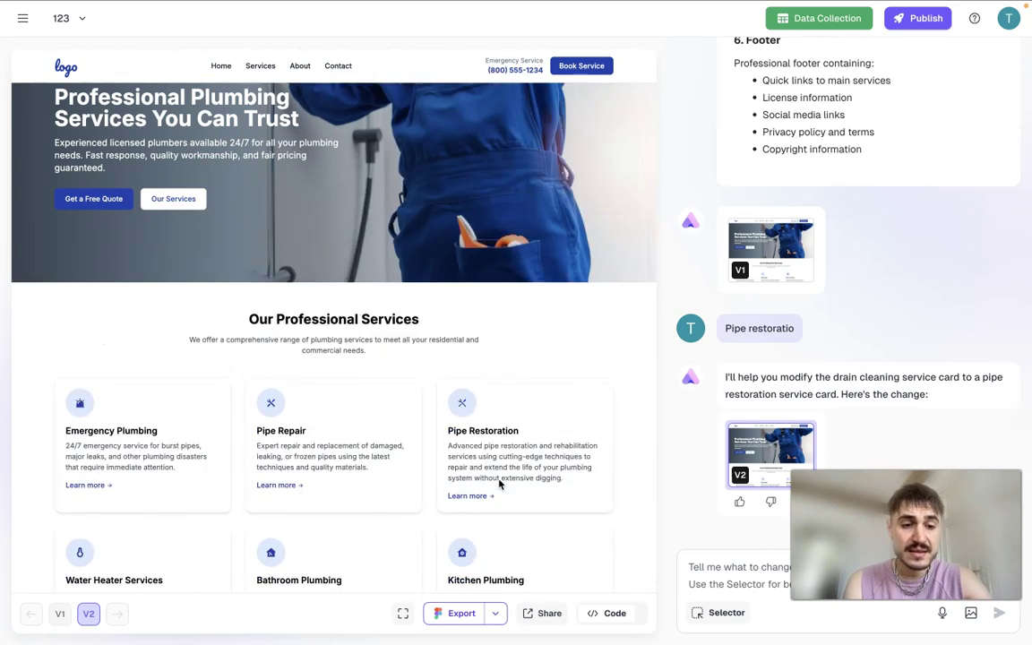
scroll(499, 485, up, 2)
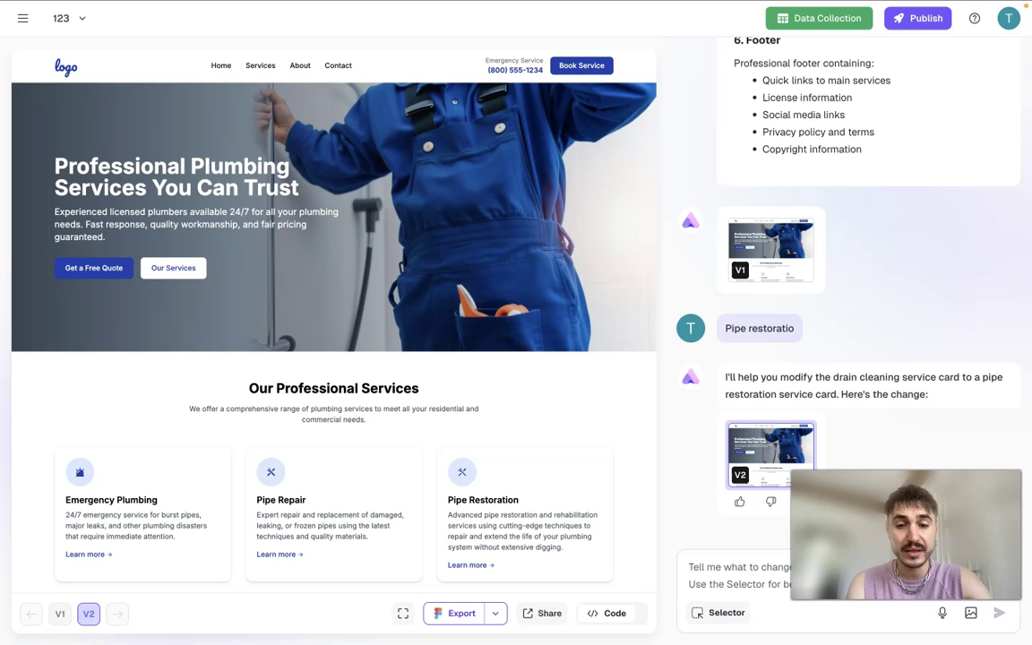
Check the export options, open the website as a standalone full-size page and examine it from the hero to the Contact Us section
click(494, 612)
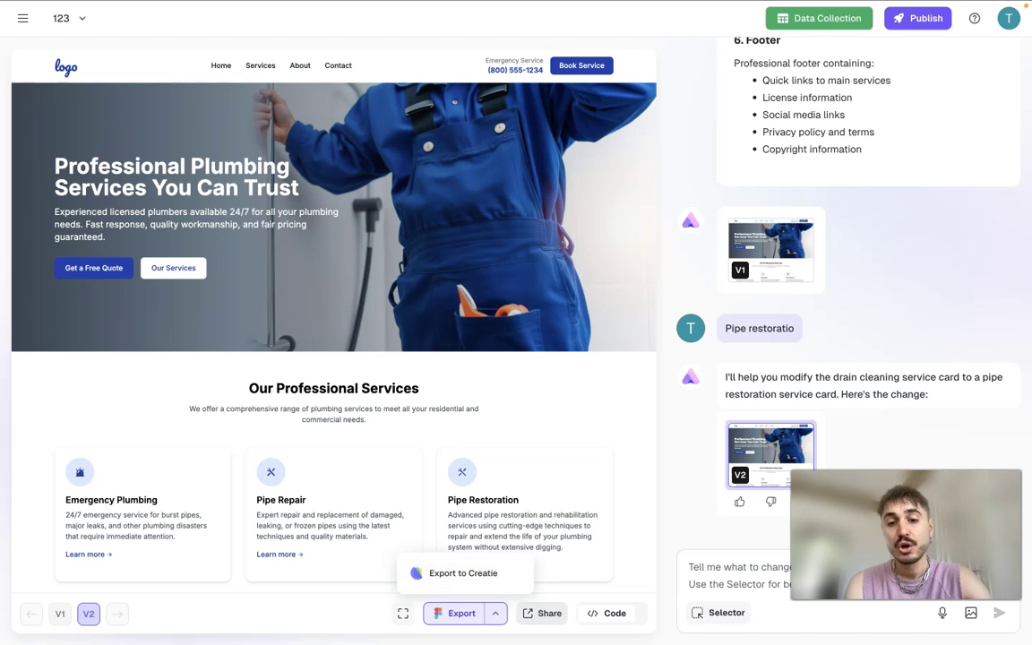
click(463, 573)
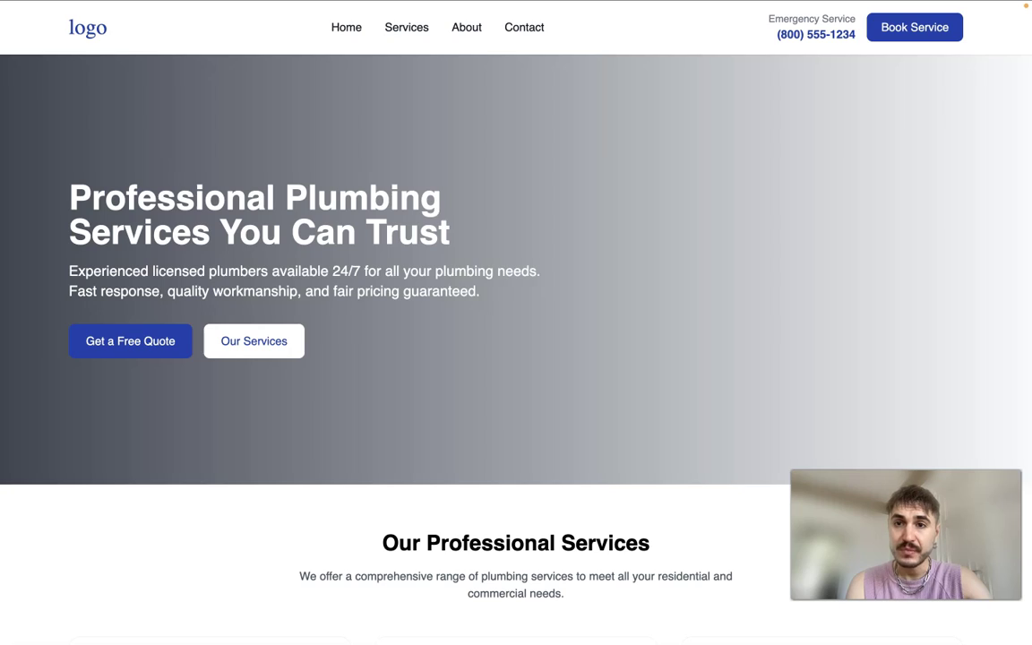
scroll(286, 512, down, 20)
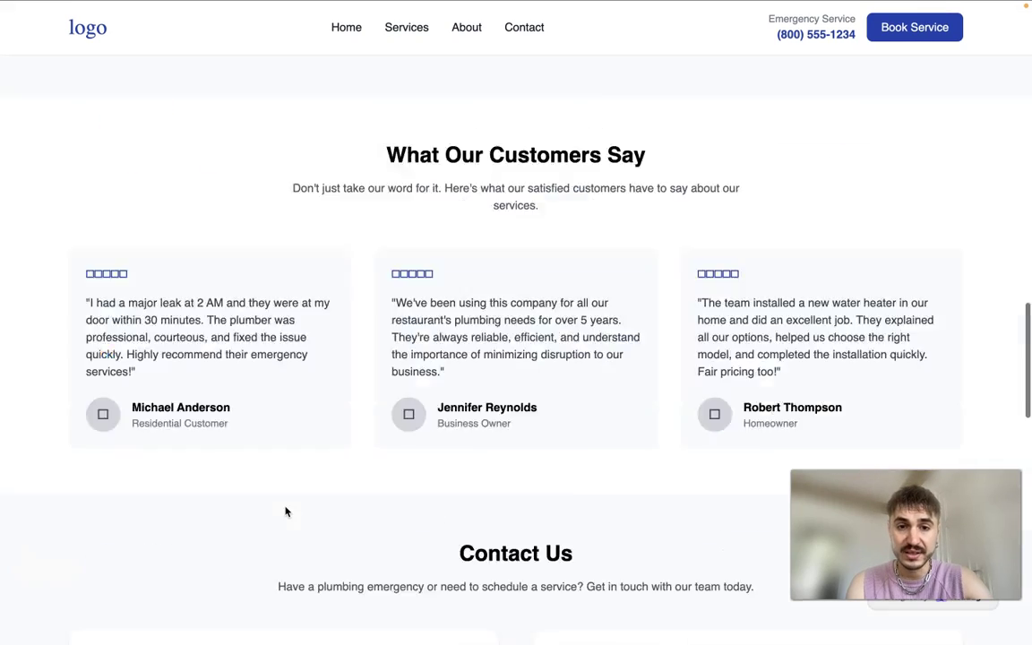
scroll(286, 512, up, 20)
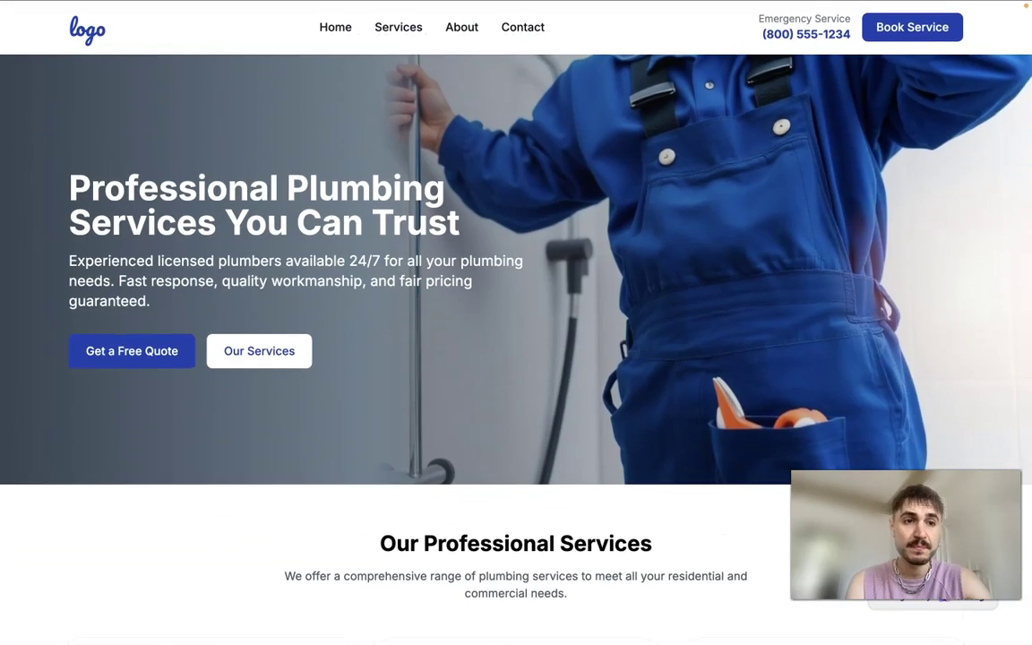